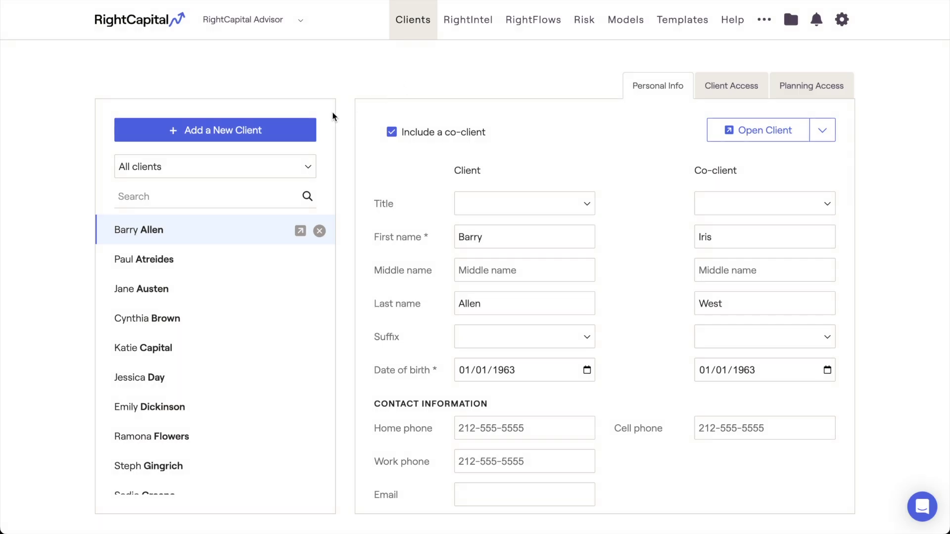
# Step: Add a new client with the client's first and last name and enter their details now
pyautogui.click(302, 131)
pyautogui.write('Mary')
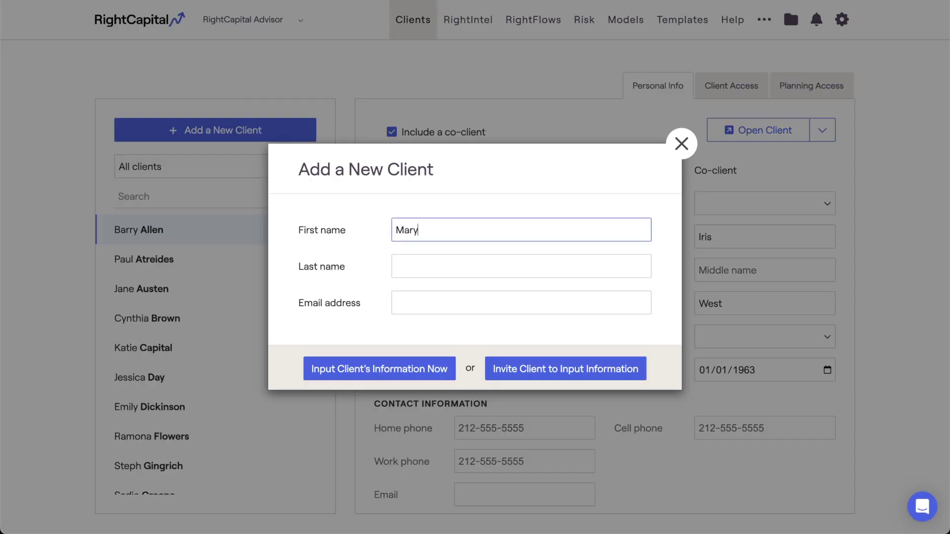
pyautogui.press('Tab')
pyautogui.write('Shelley')
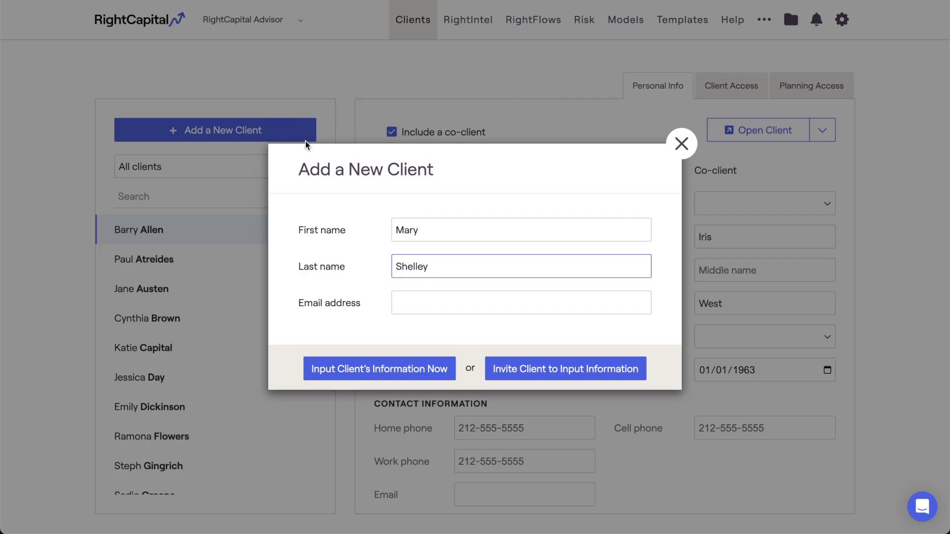
pyautogui.click(365, 365)
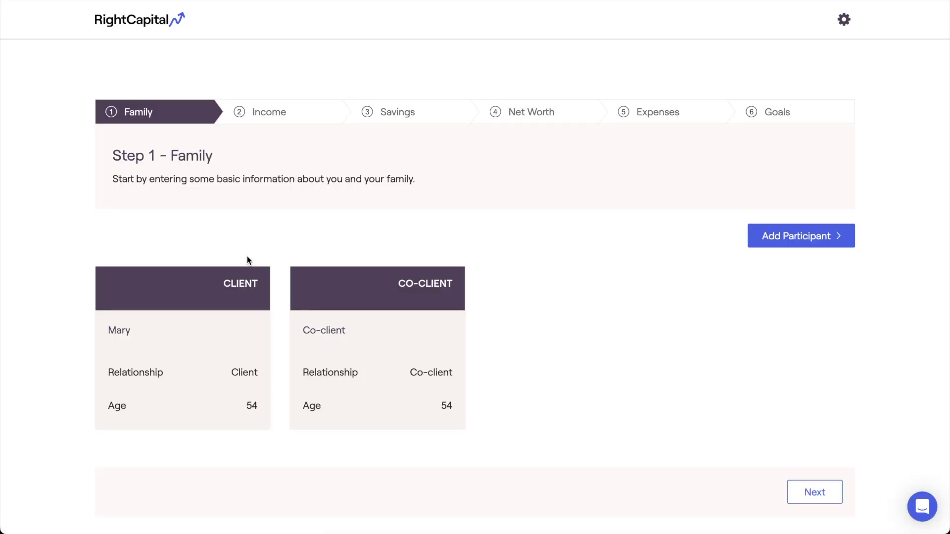
# Step: Highlight and review the Step 1 - Family heading and its description line
pyautogui.moveTo(111, 158); pyautogui.dragTo(196, 158)
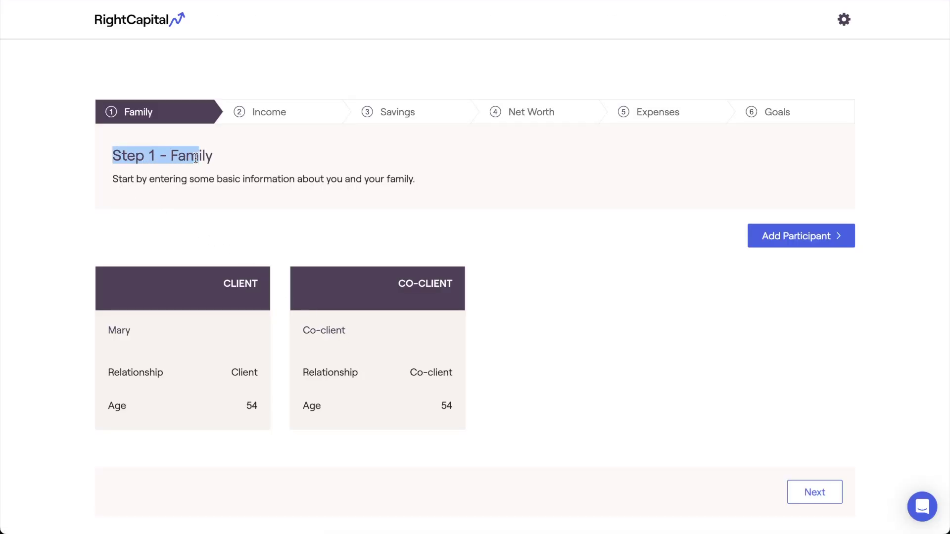
pyautogui.click(223, 156)
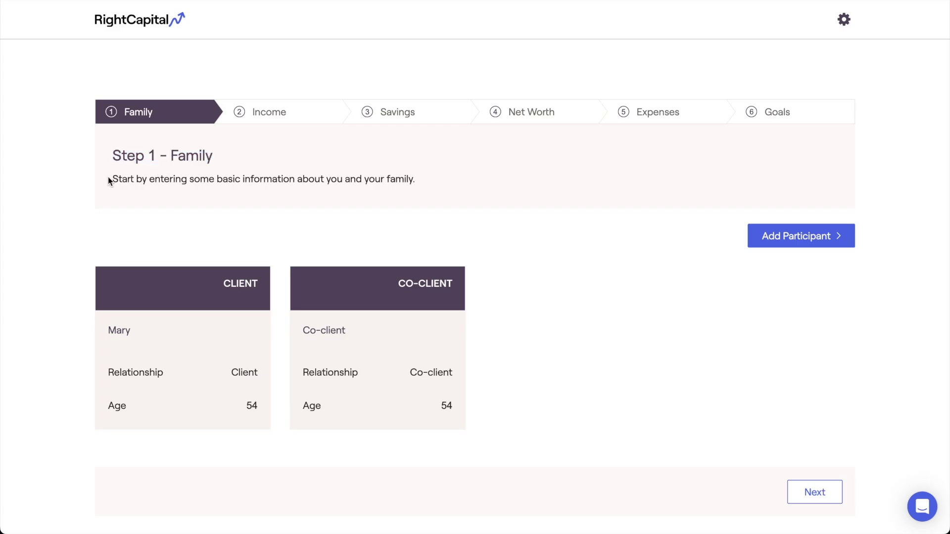
pyautogui.moveTo(108, 178); pyautogui.dragTo(410, 178)
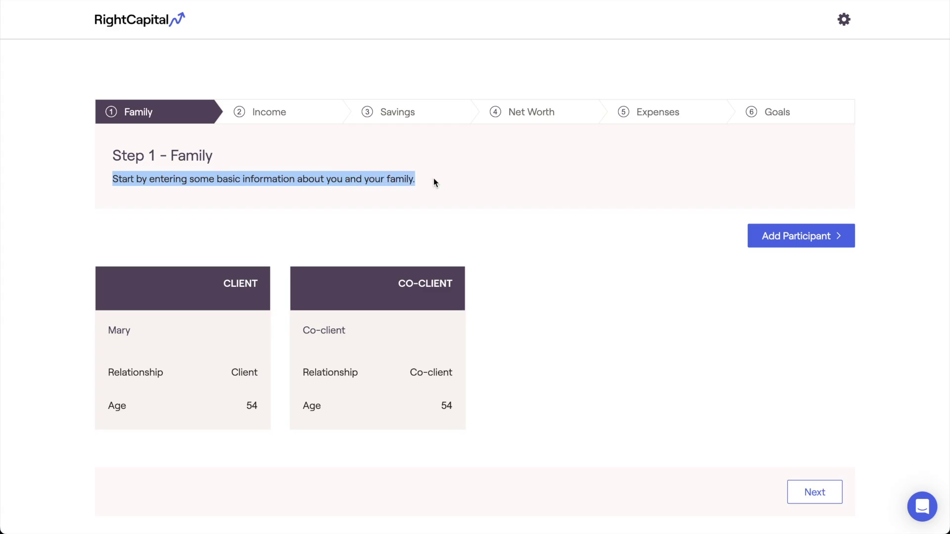
pyautogui.click(433, 178)
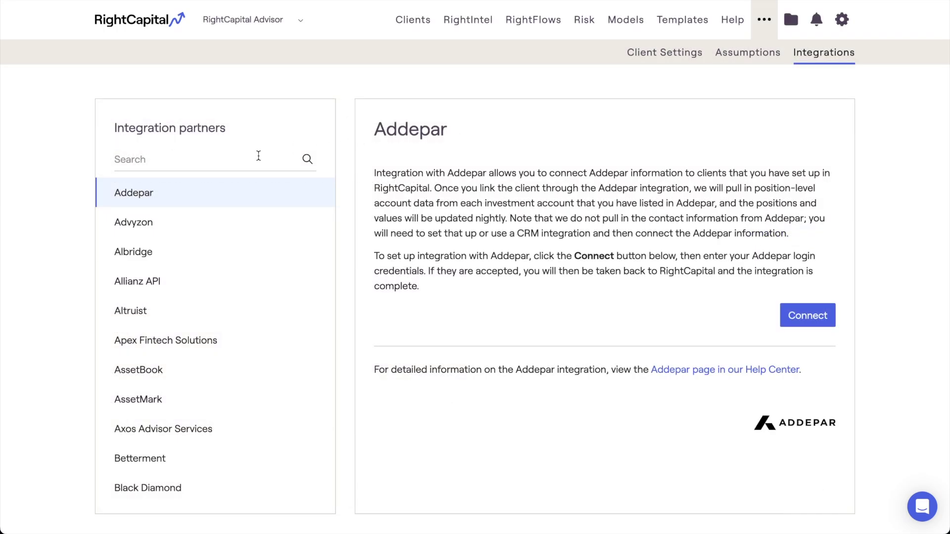
# Step: Search the integration partners for Redtail, then for Wealthbox
pyautogui.click(258, 157)
pyautogui.write('Redtail')
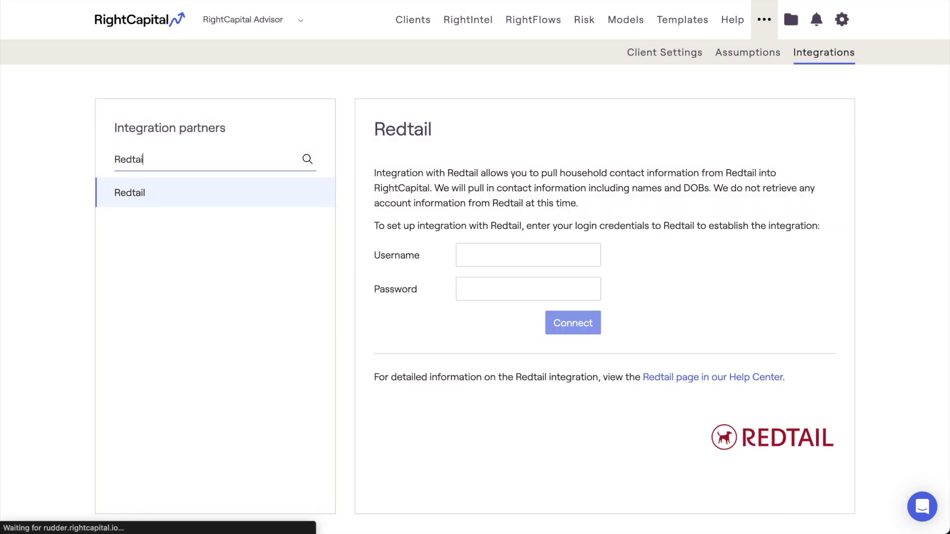
pyautogui.press('BackSpace')
pyautogui.press('BackSpace')
pyautogui.press('BackSpace')
pyautogui.press('BackSpace')
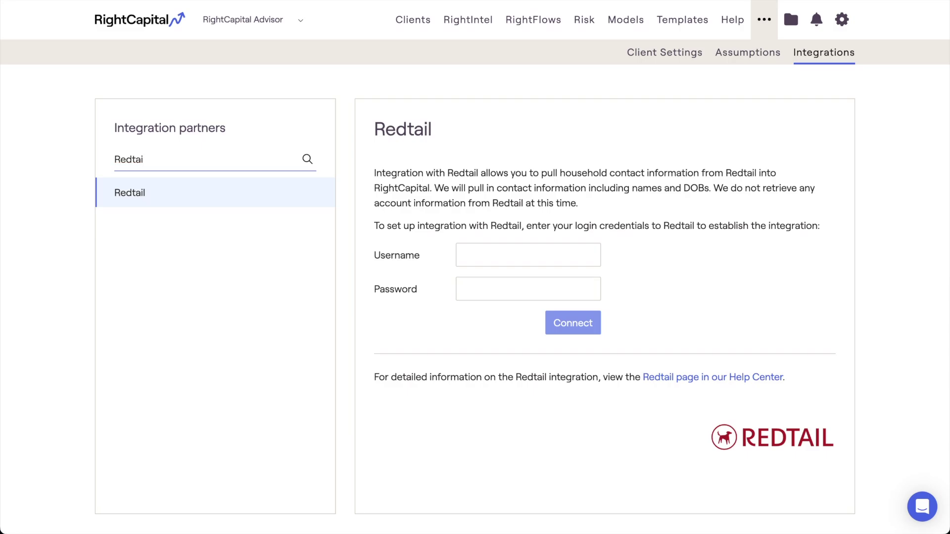
pyautogui.press('BackSpace')
pyautogui.press('BackSpace')
pyautogui.press('BackSpace')
pyautogui.write('Wealth')
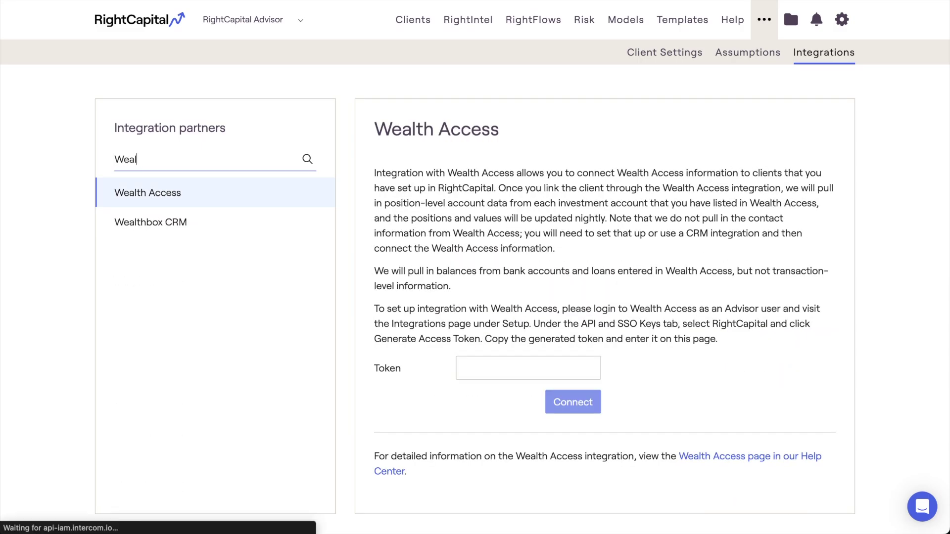
pyautogui.write('box')
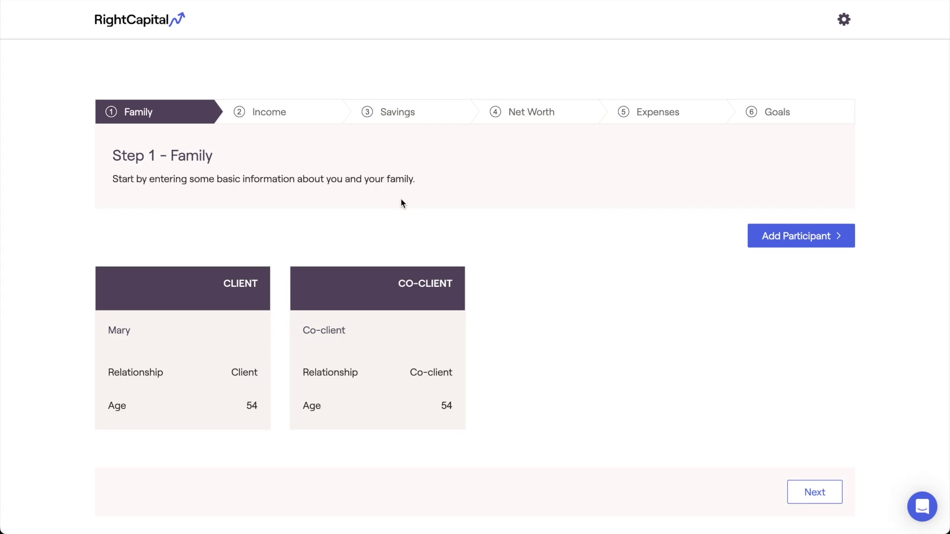
# Step: Open the CLIENT card's edit form from the Family step
pyautogui.click(226, 330)
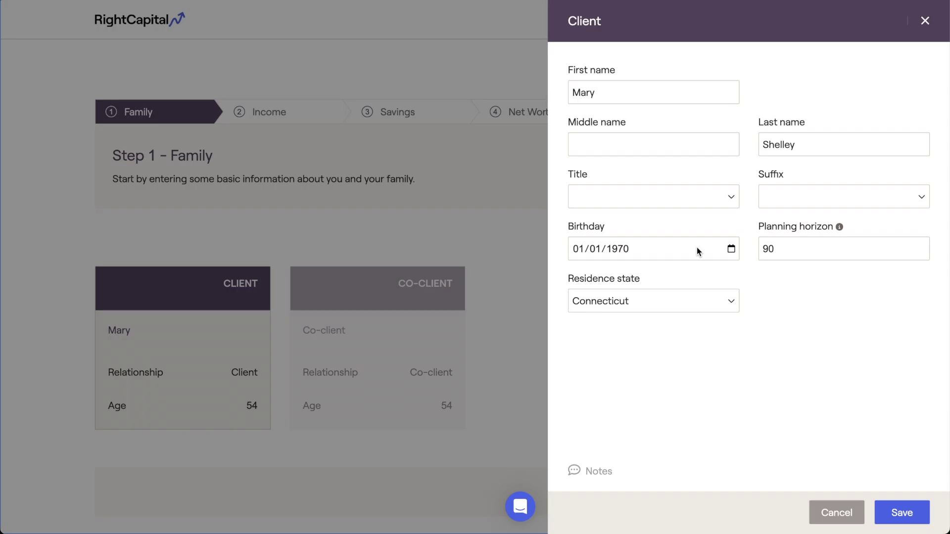
pyautogui.click(731, 250)
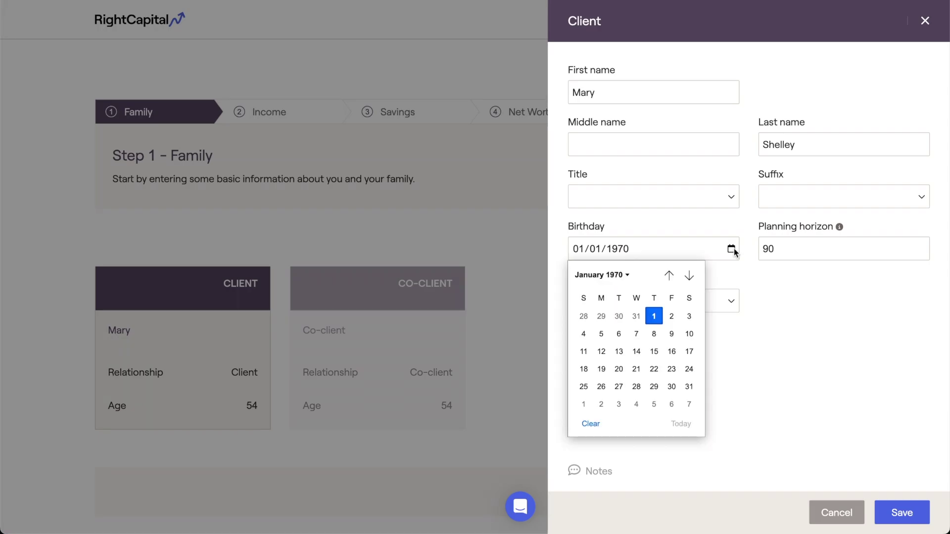
pyautogui.click(578, 250)
pyautogui.write('4/')
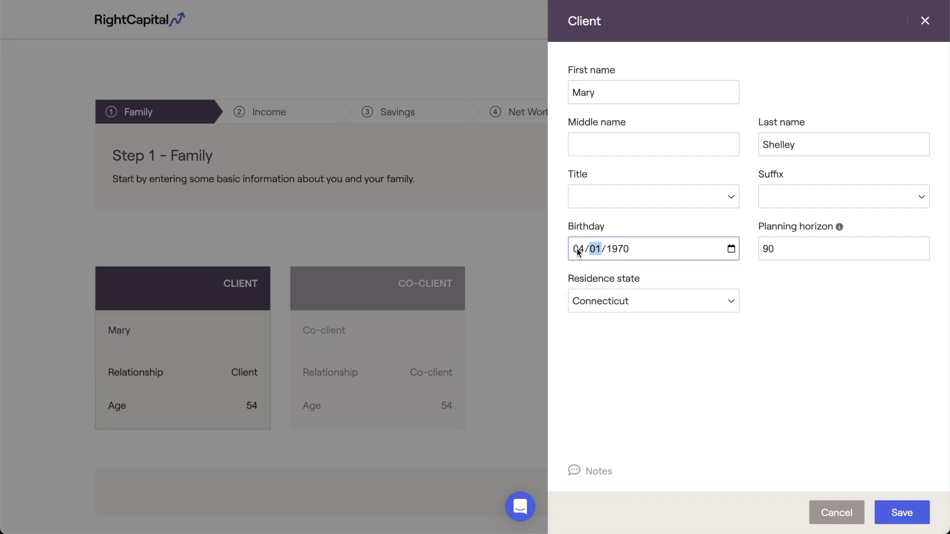
pyautogui.write('17/1972')
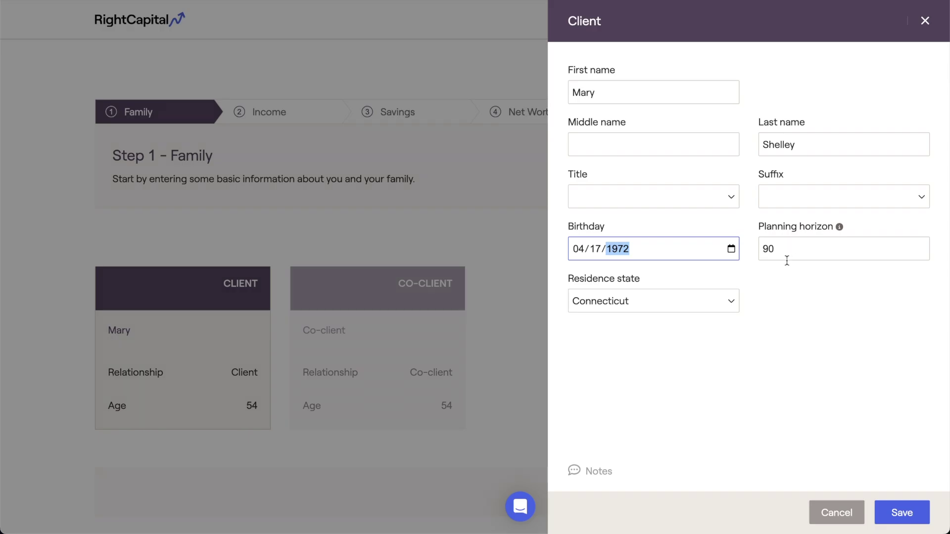
pyautogui.click(784, 277)
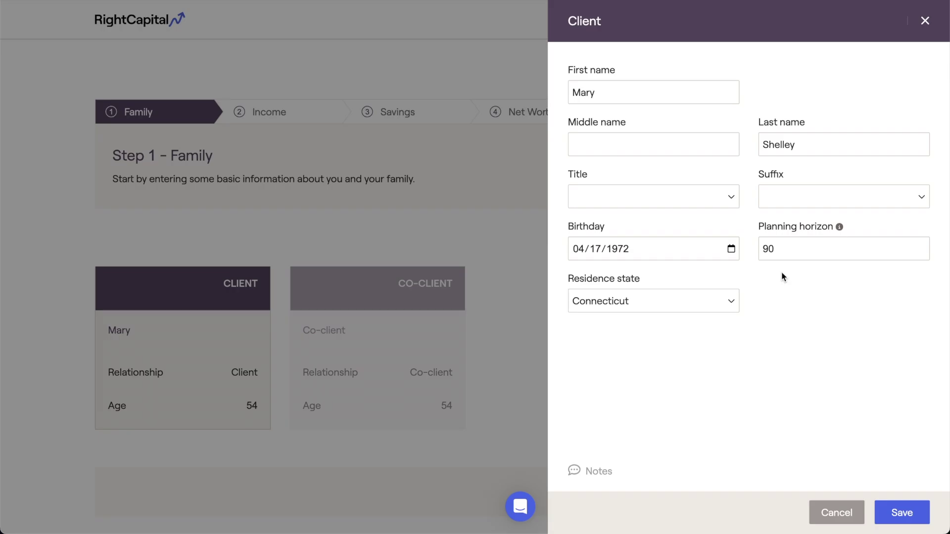
# Step: Keep Connecticut as residence state and save the client's details, now age 52
pyautogui.click(673, 302)
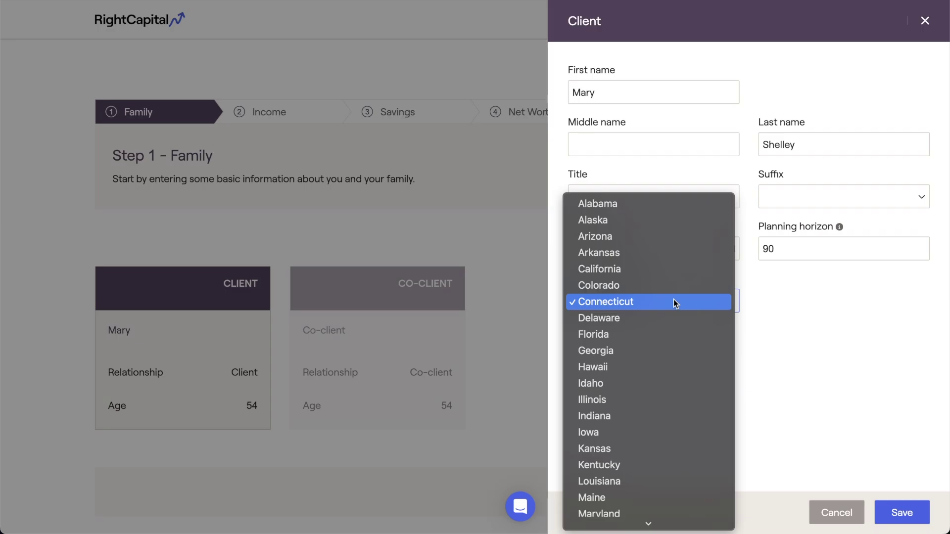
pyautogui.click(762, 296)
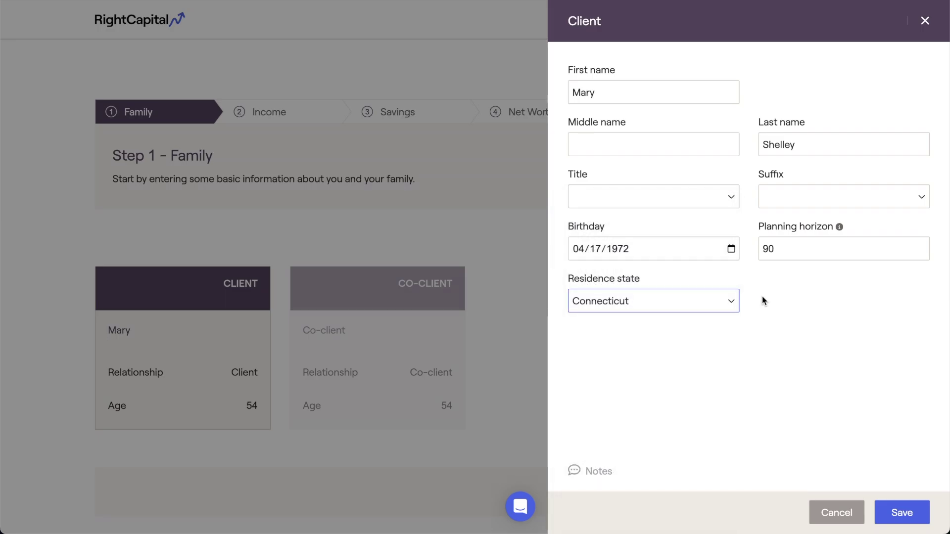
pyautogui.click(762, 297)
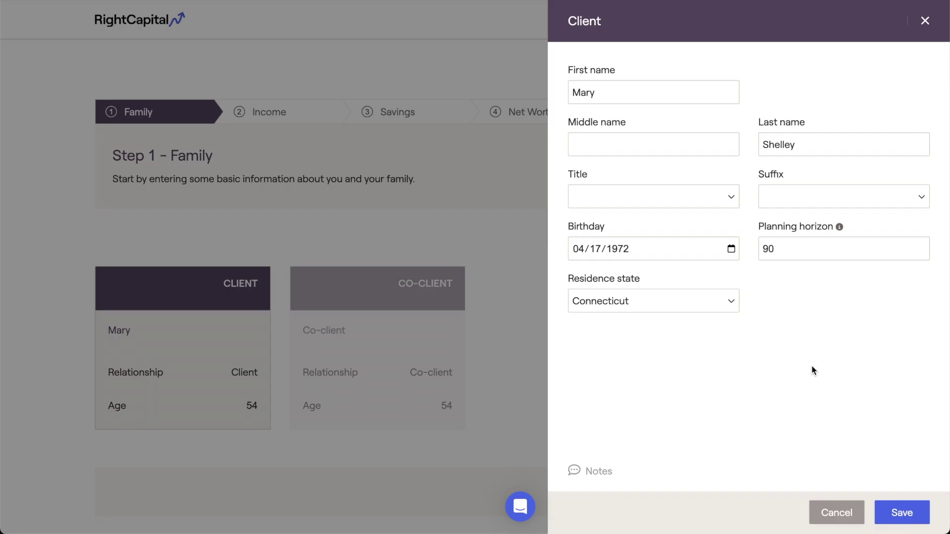
pyautogui.click(898, 513)
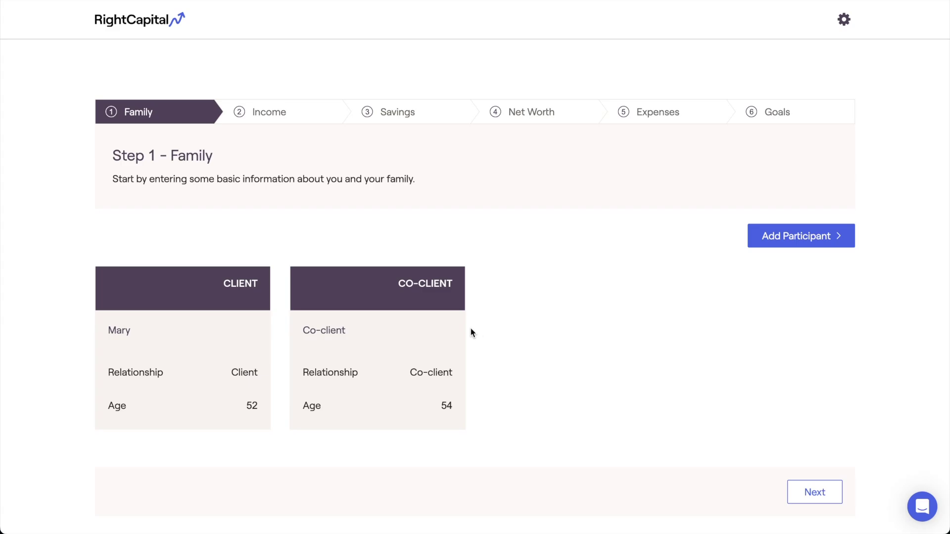
# Step: Replace the co-client's placeholder first name, set birthday 08/19/1971, and save
pyautogui.click(456, 329)
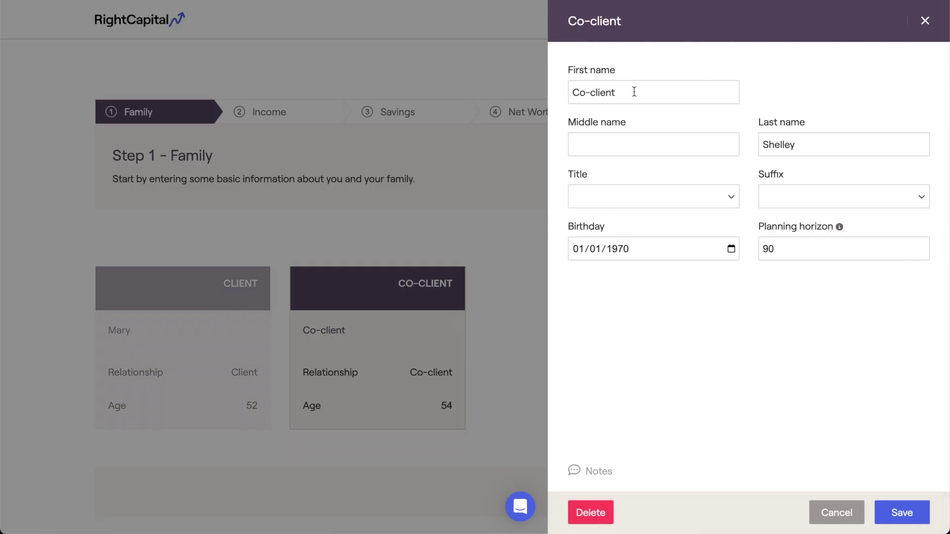
pyautogui.moveTo(634, 92); pyautogui.dragTo(562, 87)
pyautogui.write('Percy')
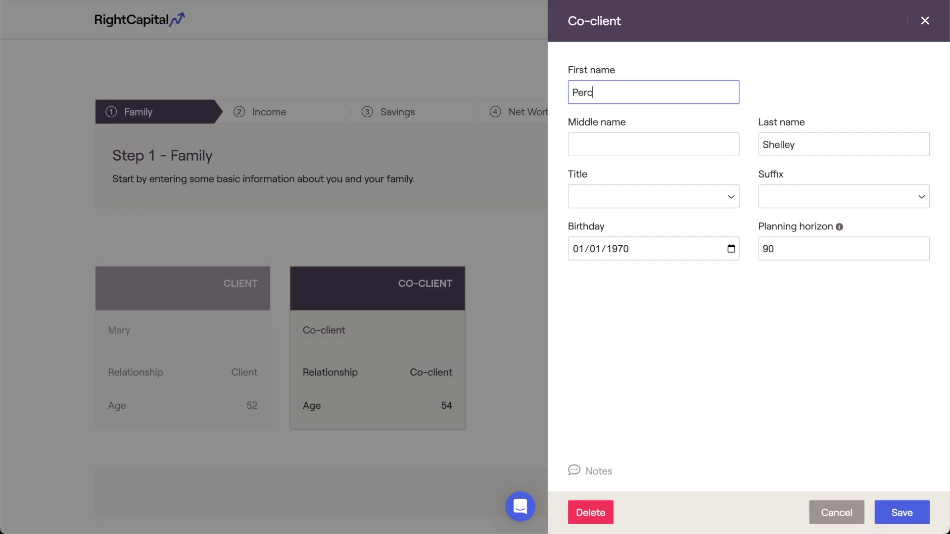
pyautogui.click(578, 248)
pyautogui.write('08/19/')
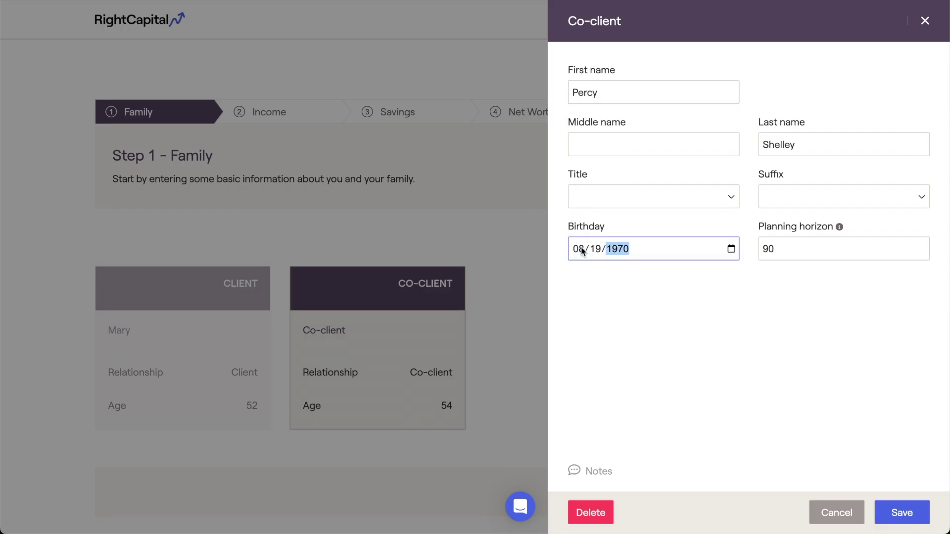
pyautogui.write('1971')
pyautogui.click(586, 284)
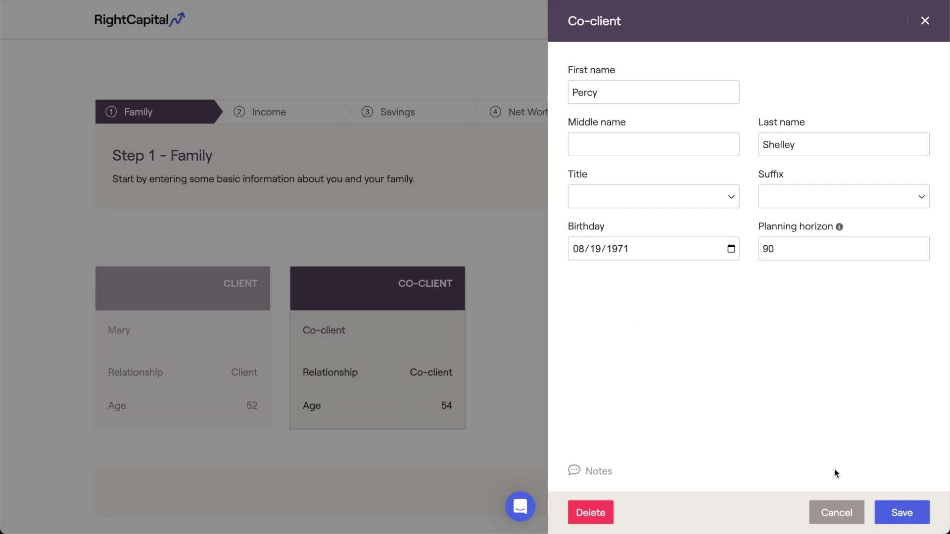
pyautogui.click(888, 511)
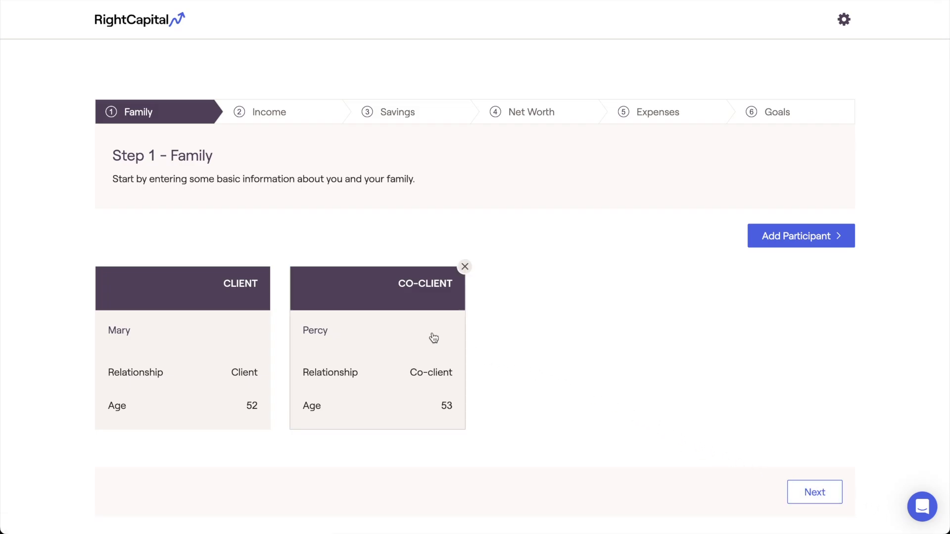
# Step: Cancel removing the co-client, then bring up the Add Participant options
pyautogui.click(465, 268)
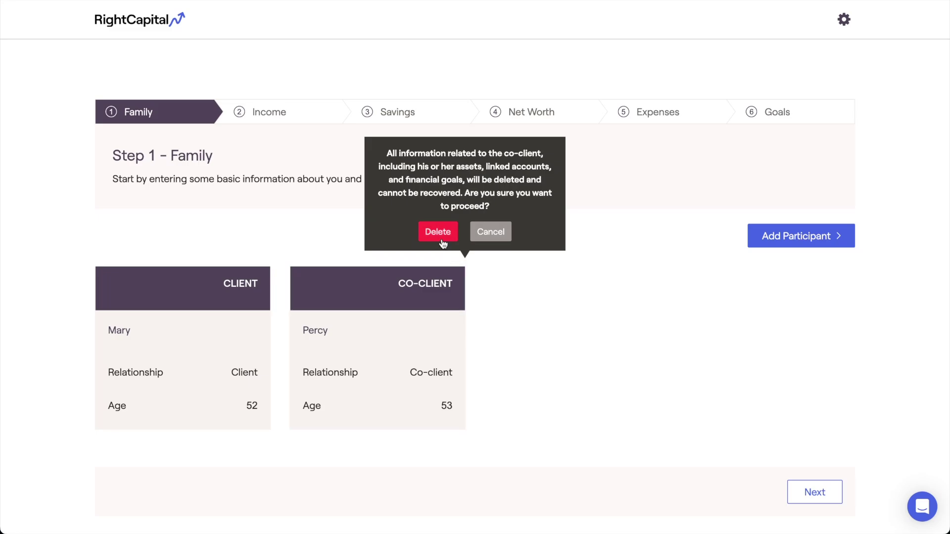
pyautogui.click(475, 238)
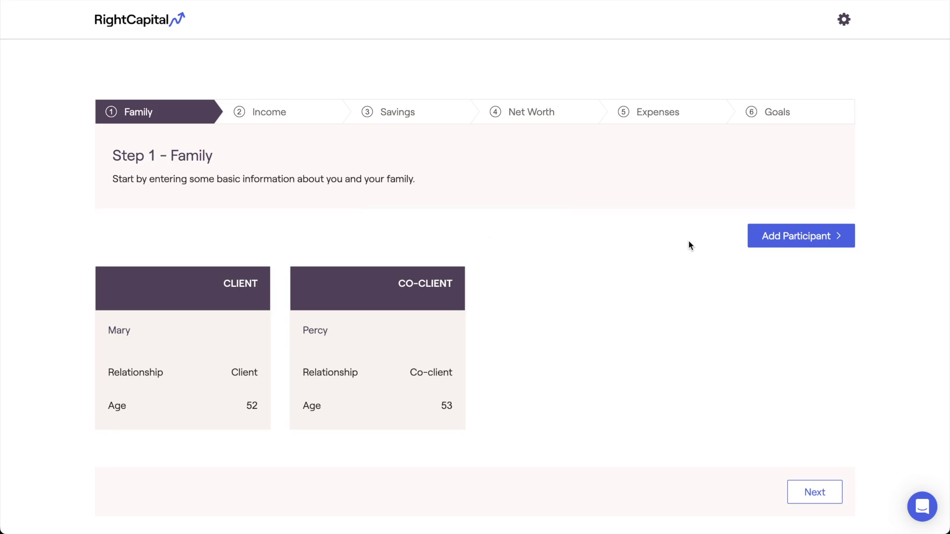
pyautogui.click(751, 246)
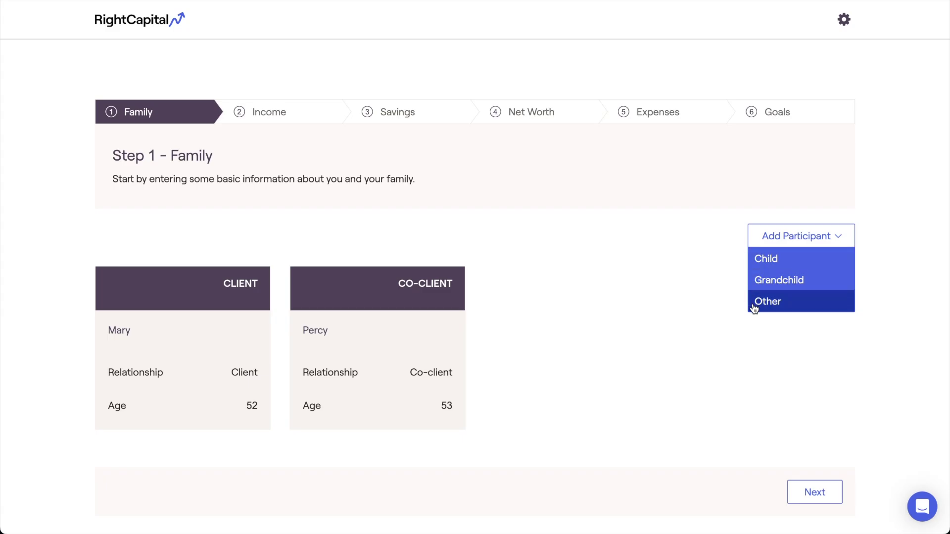
# Step: Add a Child participant with the entered first name and birth year 1998, then save
pyautogui.click(791, 262)
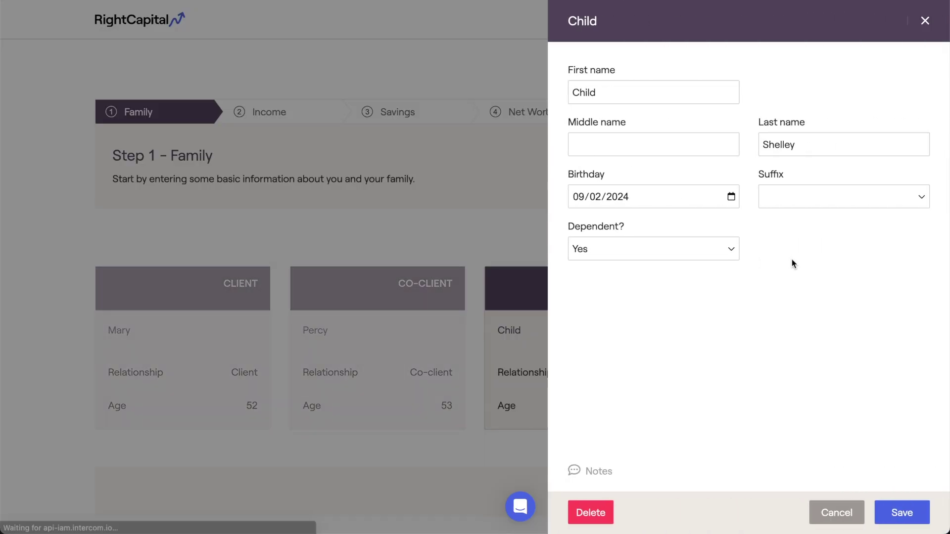
pyautogui.moveTo(638, 96); pyautogui.dragTo(564, 91)
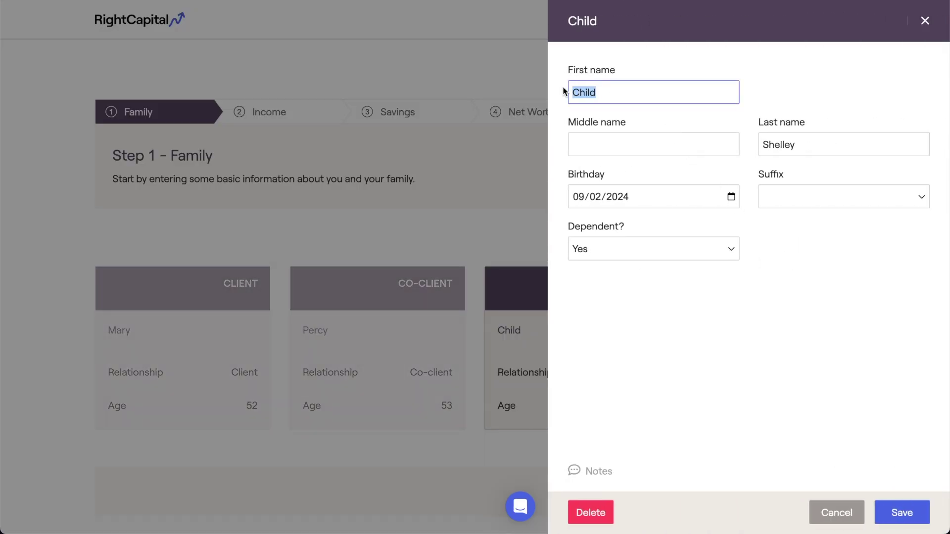
pyautogui.write('William')
pyautogui.click(625, 197)
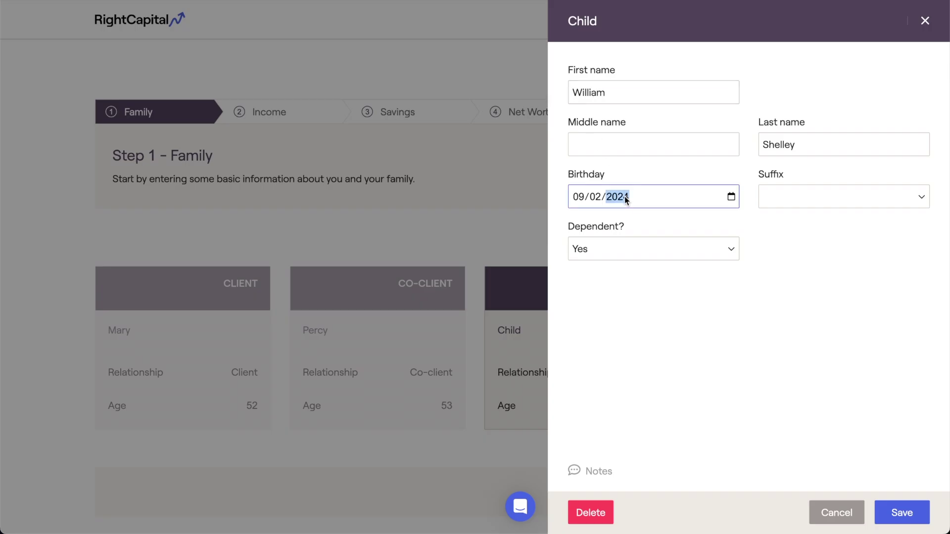
pyautogui.write('1998')
pyautogui.click(647, 294)
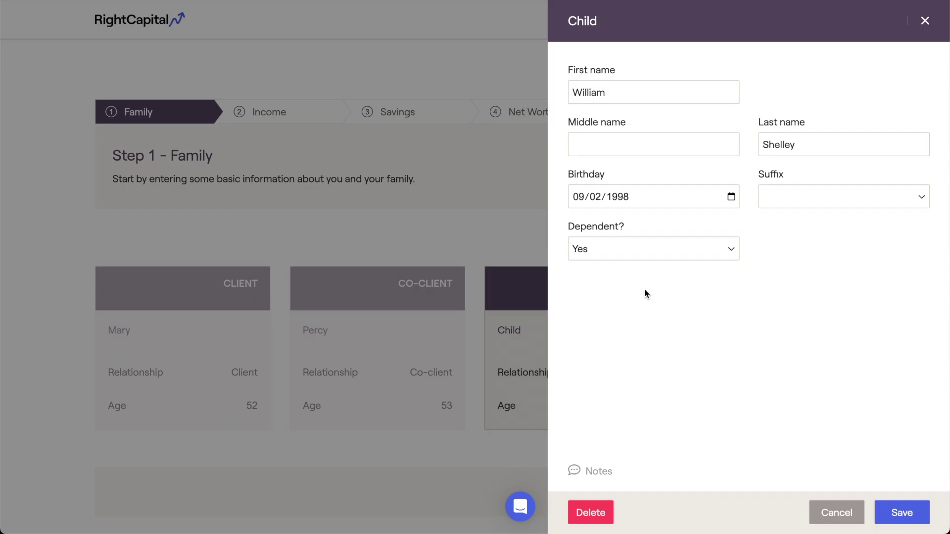
pyautogui.click(885, 512)
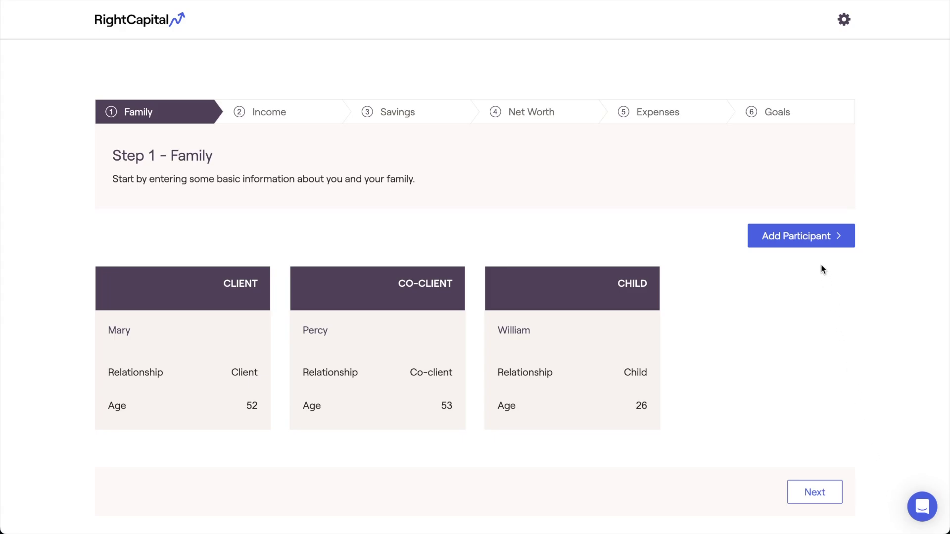
# Step: Review the auto-created College goal on the Goals step, then return to Family
pyautogui.click(778, 120)
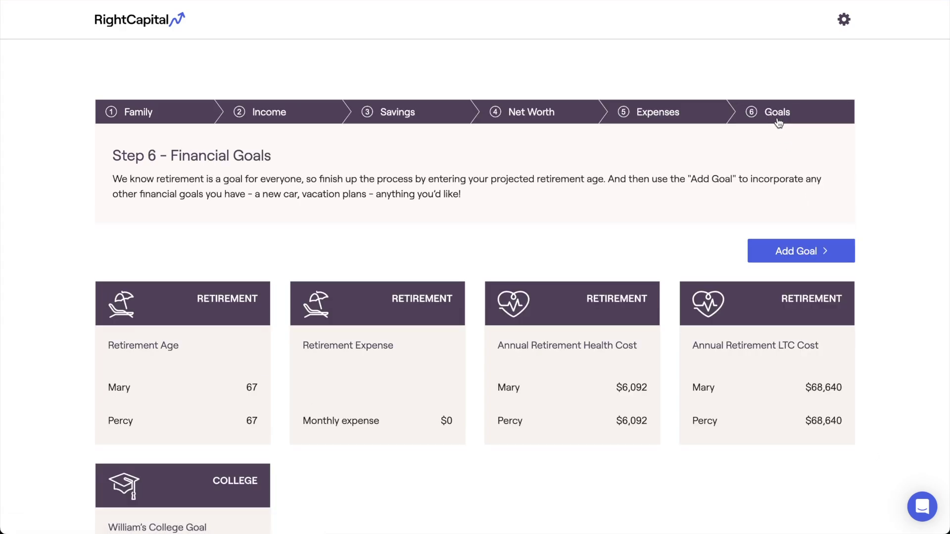
pyautogui.scroll(-3, 778, 122)
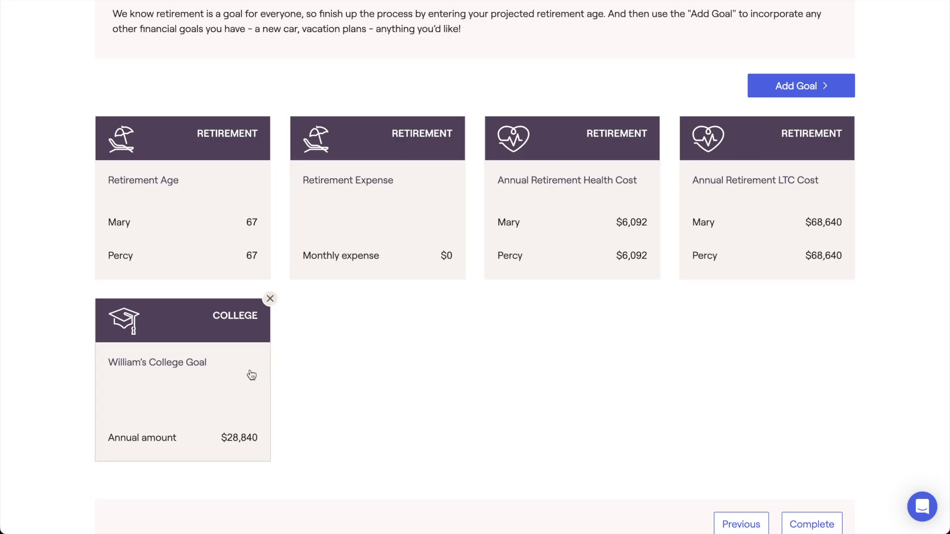
pyautogui.scroll(3, 251, 375)
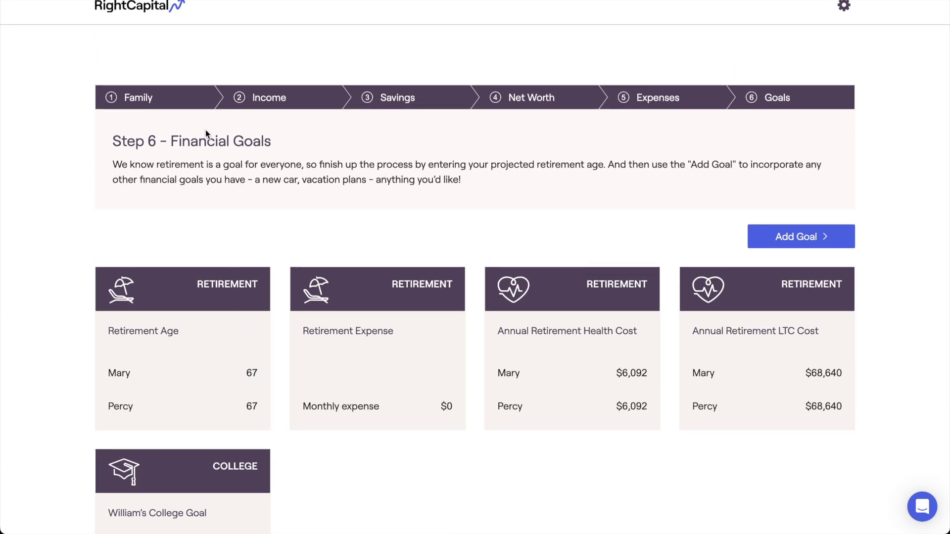
pyautogui.click(202, 98)
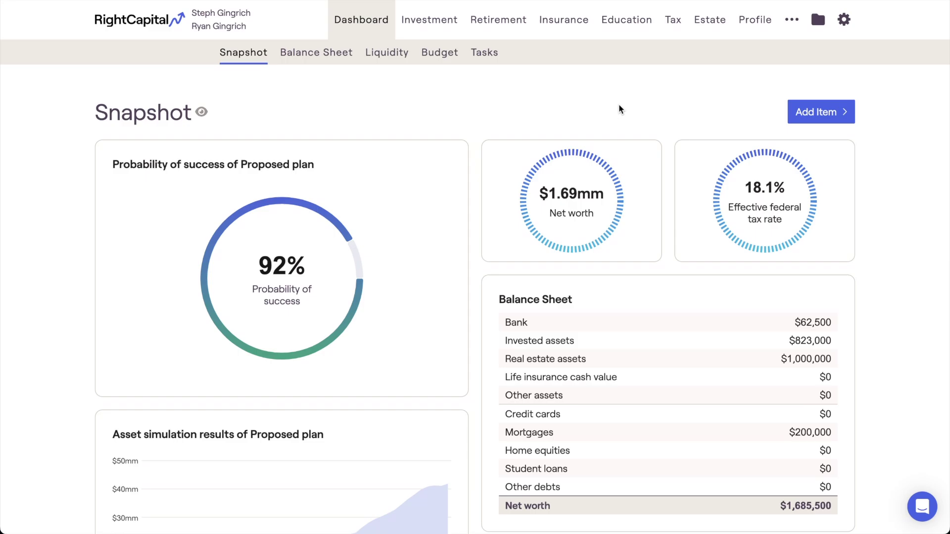
# Step: Show the household's Family members, glance at participant types, and open the 13-year-old child's card
pyautogui.click(743, 31)
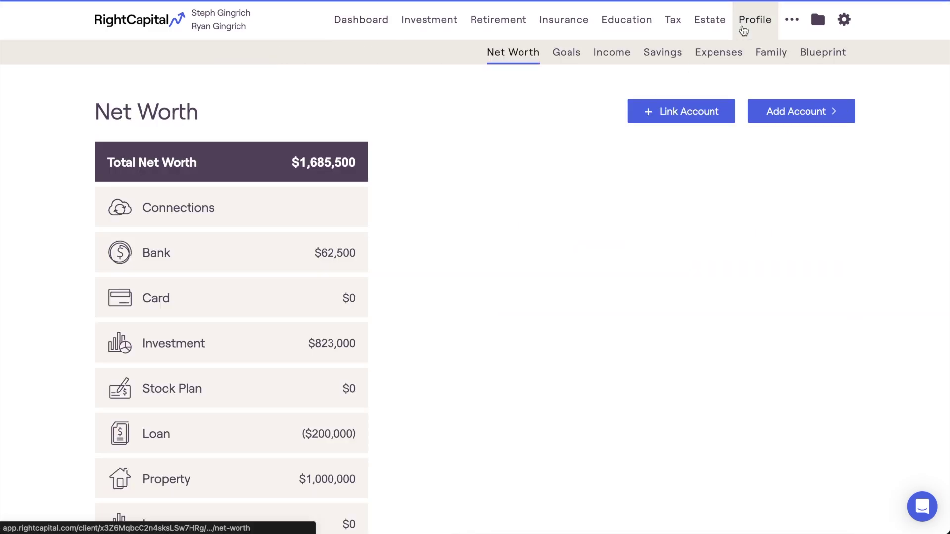
pyautogui.click(778, 63)
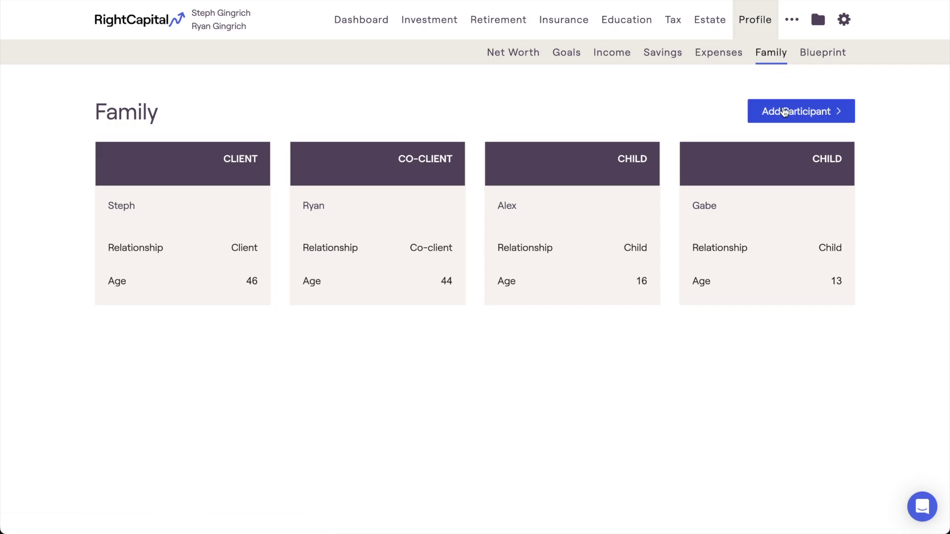
pyautogui.click(784, 113)
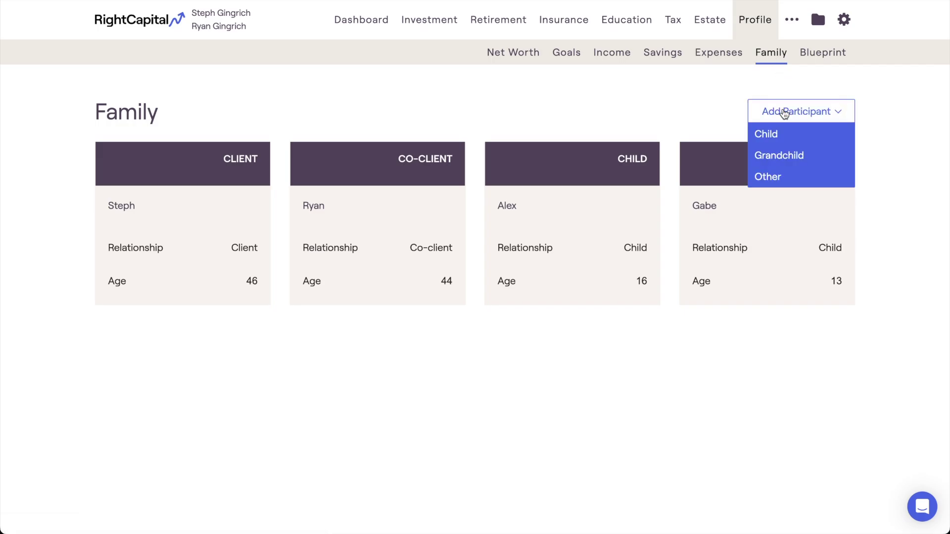
pyautogui.click(784, 112)
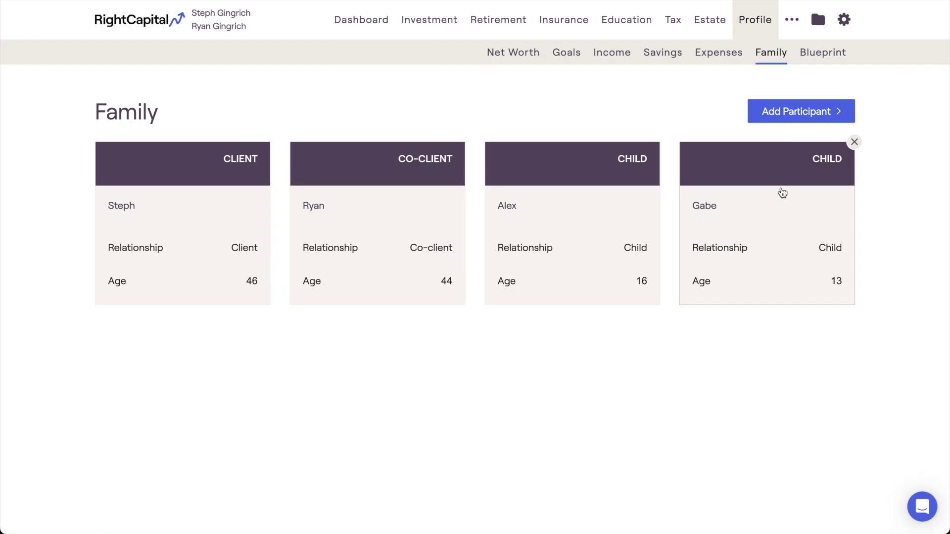
pyautogui.click(780, 192)
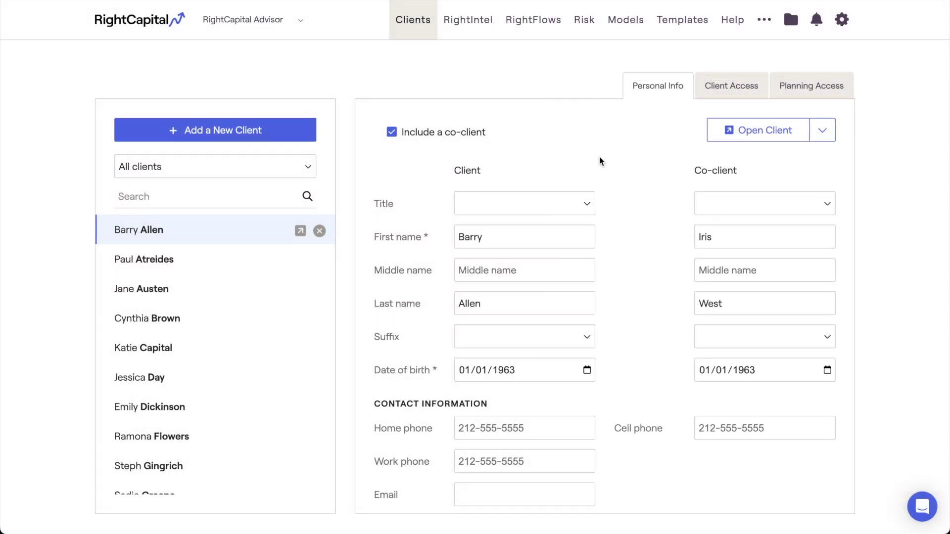
# Step: Go to the Help Center's Support page under Contact Us
pyautogui.click(727, 36)
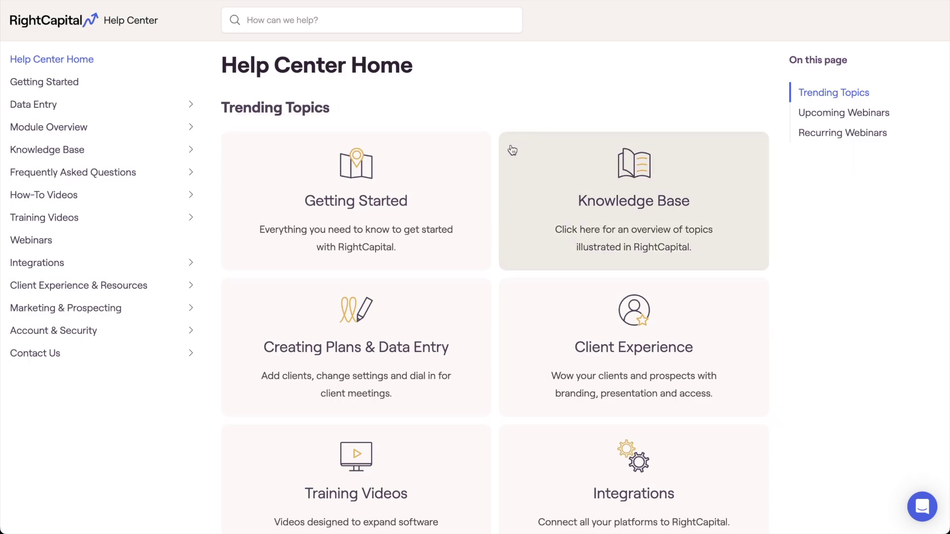
pyautogui.click(153, 352)
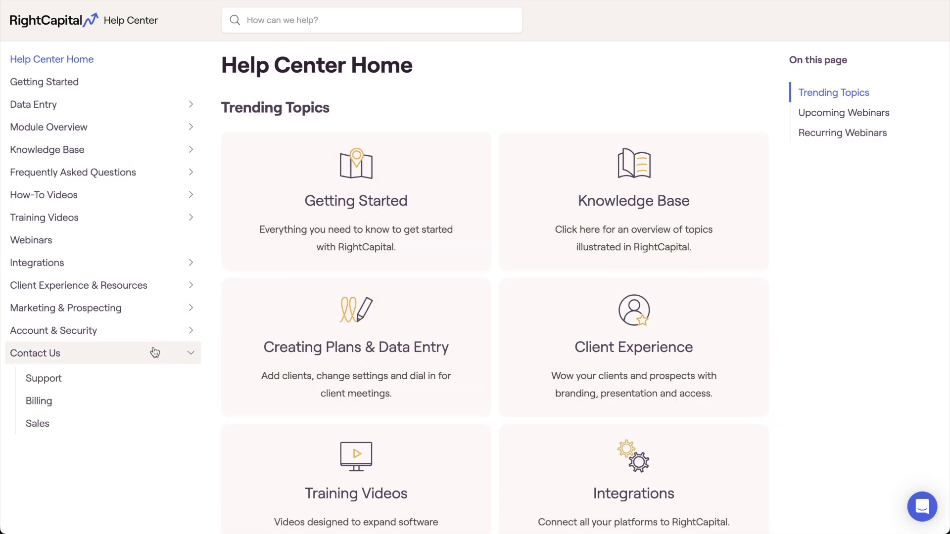
pyautogui.click(151, 378)
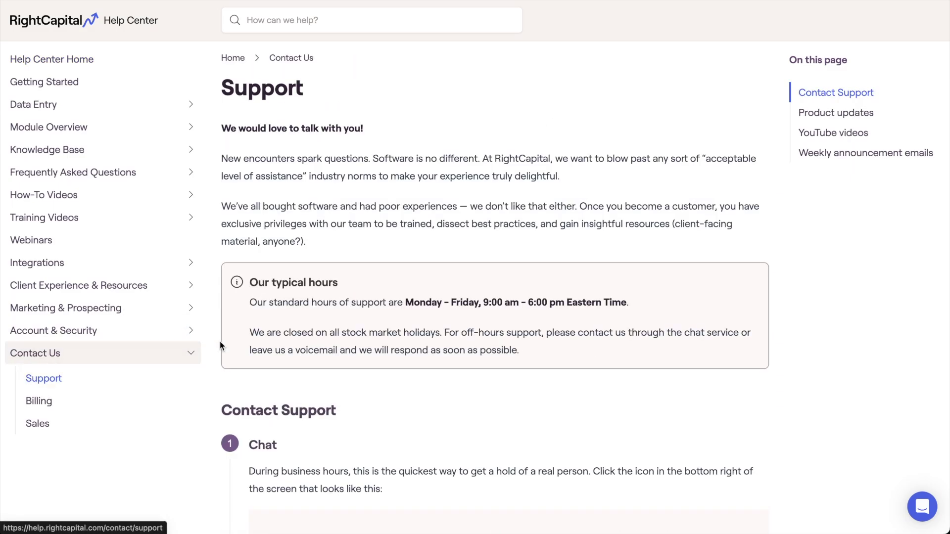
# Step: Bring the Call and Email support options into view, briefly selecting the phone details
pyautogui.scroll(-1, 228, 339)
pyautogui.scroll(-6, 229, 338)
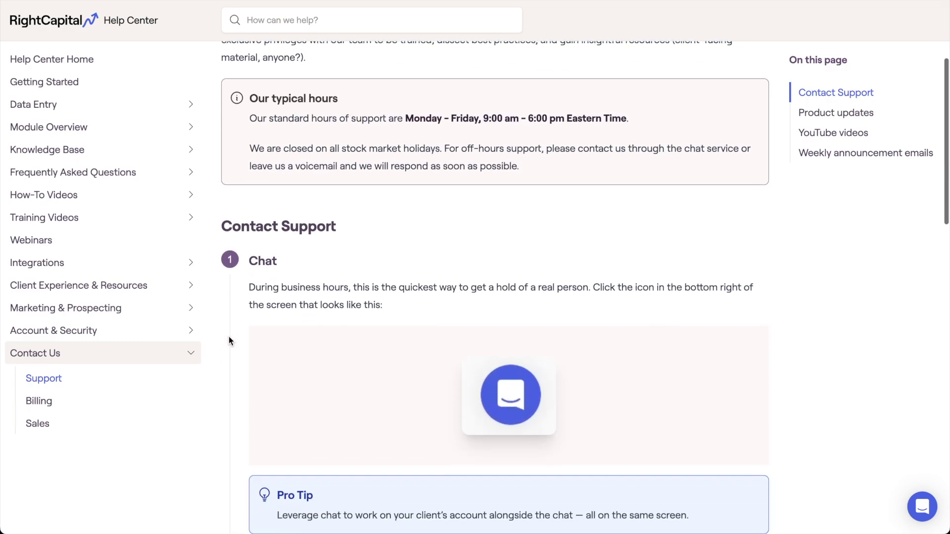
pyautogui.scroll(-5, 229, 338)
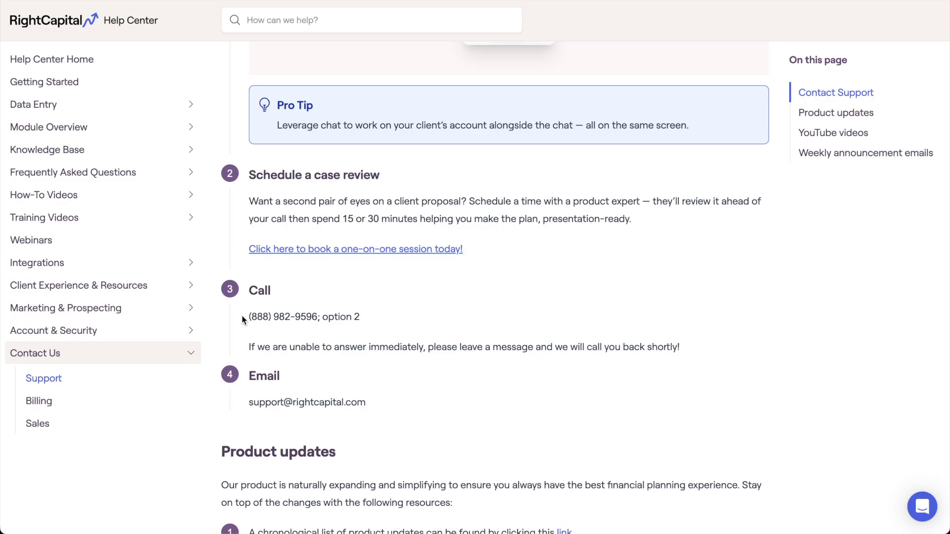
pyautogui.moveTo(242, 315); pyautogui.dragTo(369, 321)
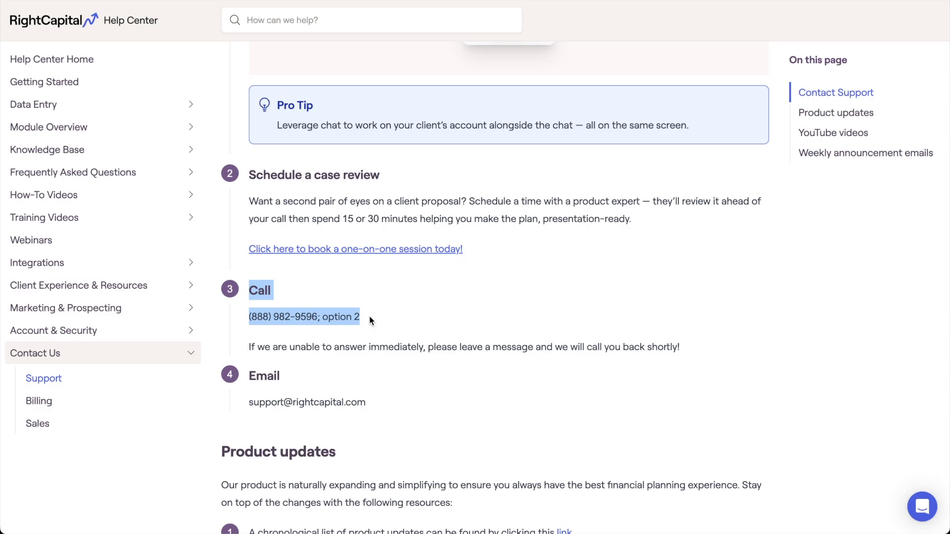
pyautogui.click(369, 318)
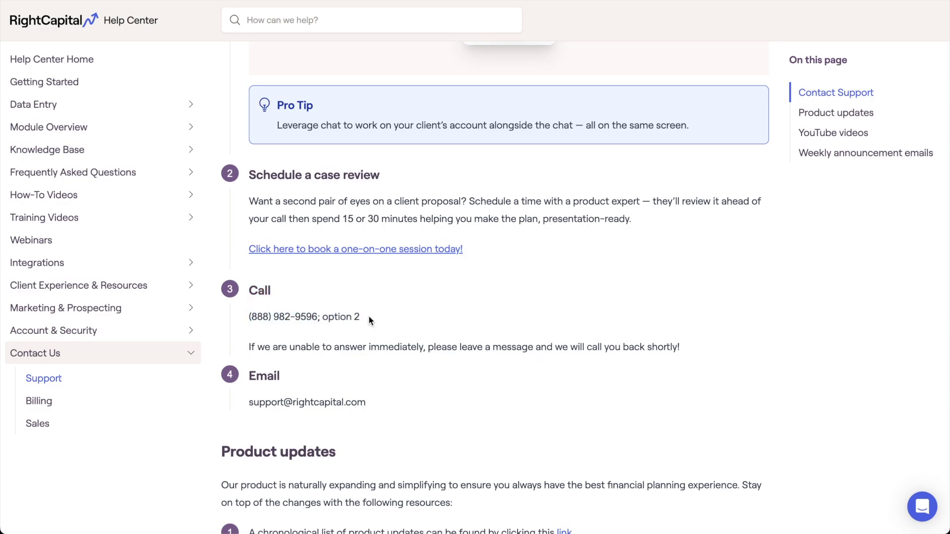